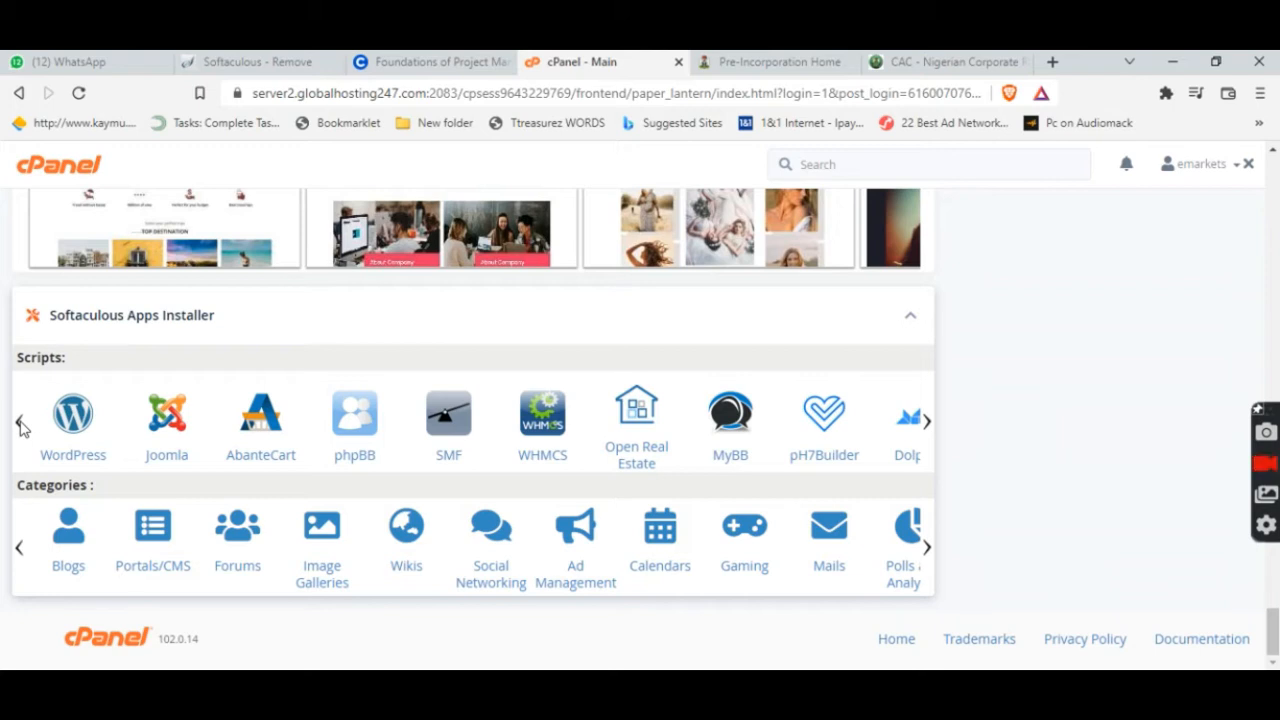
- Open the WordPress app in Softaculous and review its overview and the one existing 5.9.3 installation
left_click(75, 422)
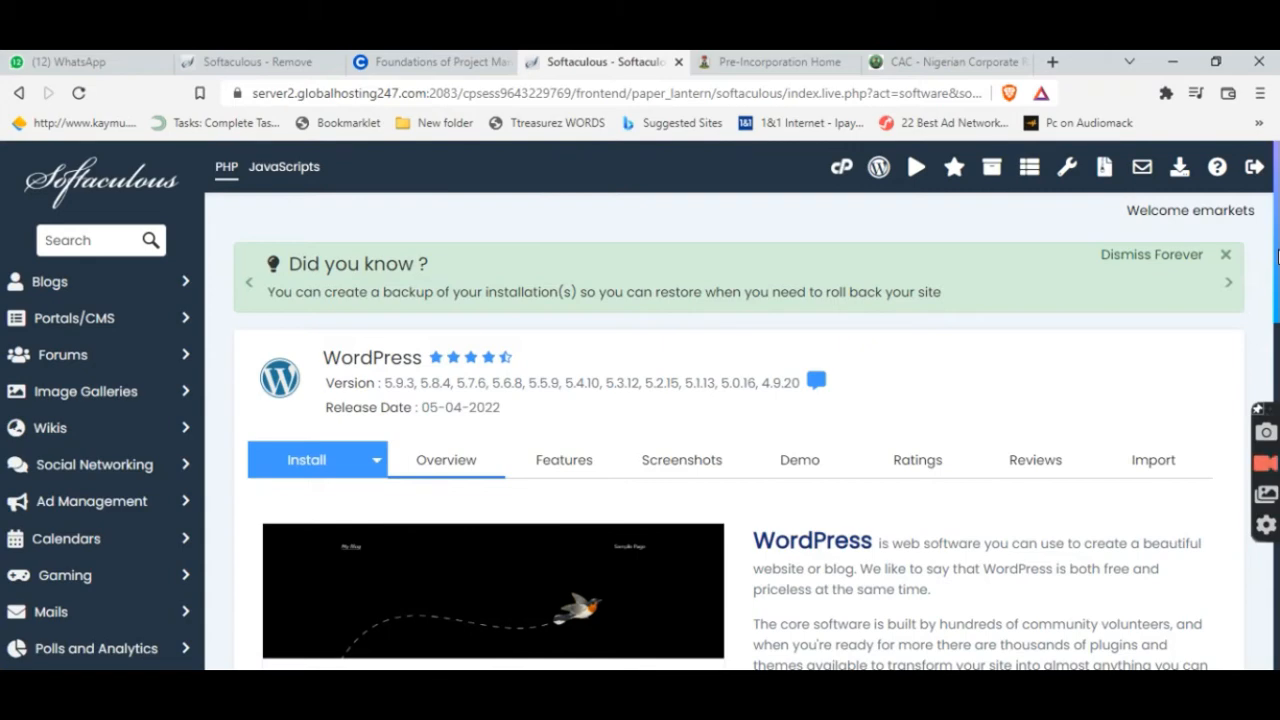
scroll(1277, 258, "down", 2)
scroll(1277, 258, "down", 1)
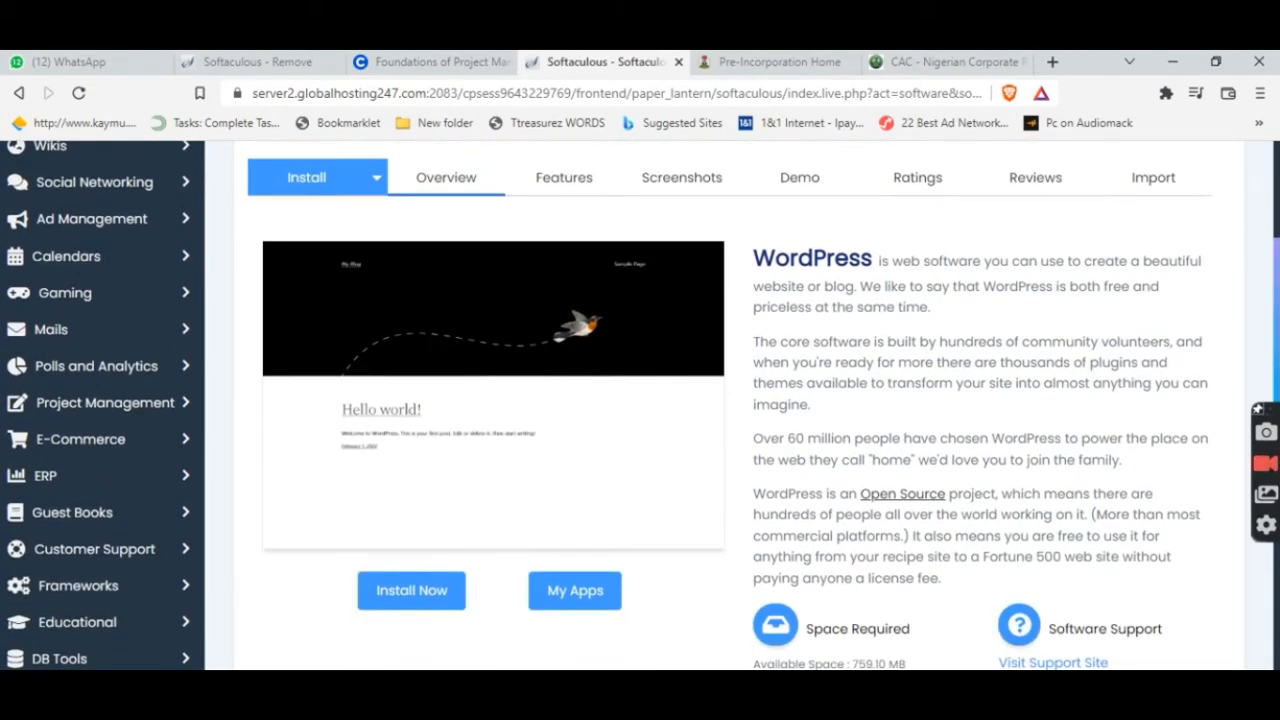
left_click_drag(1277, 352, 1251, 465)
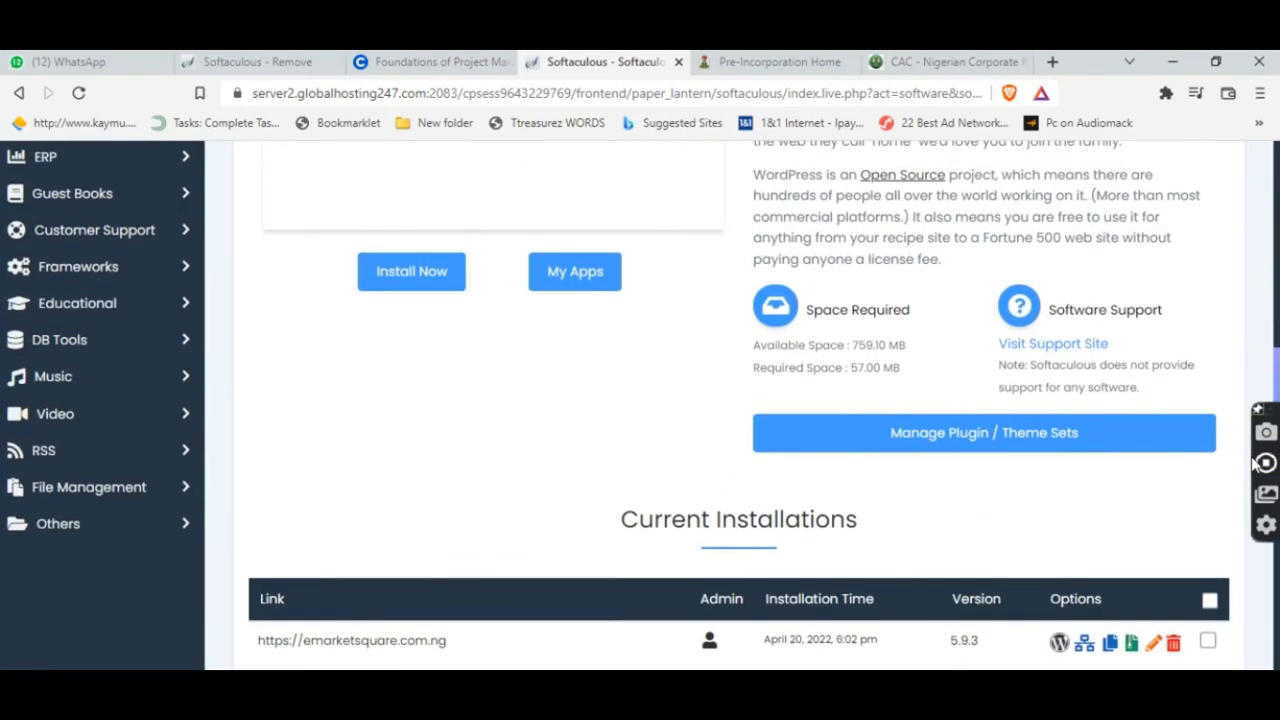
- Start a new WordPress installation and bring the Software Setup section into view
left_click(405, 278)
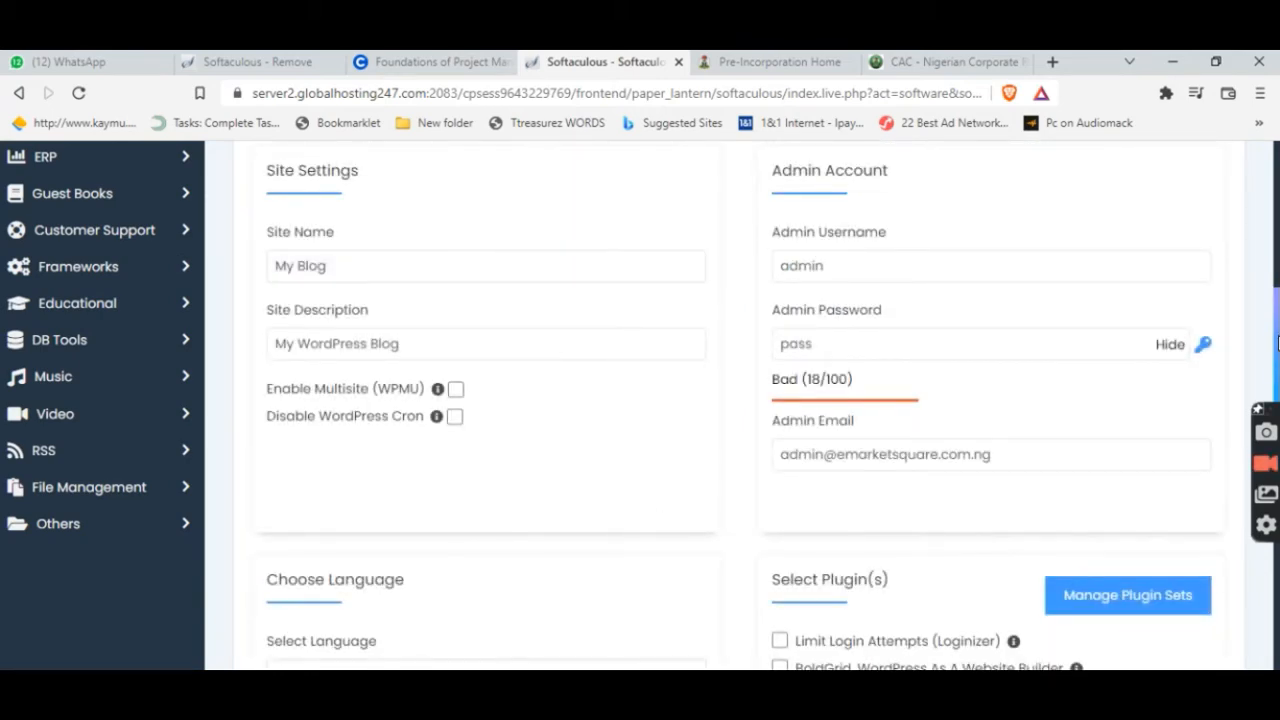
scroll(1235, 277, "up", 4)
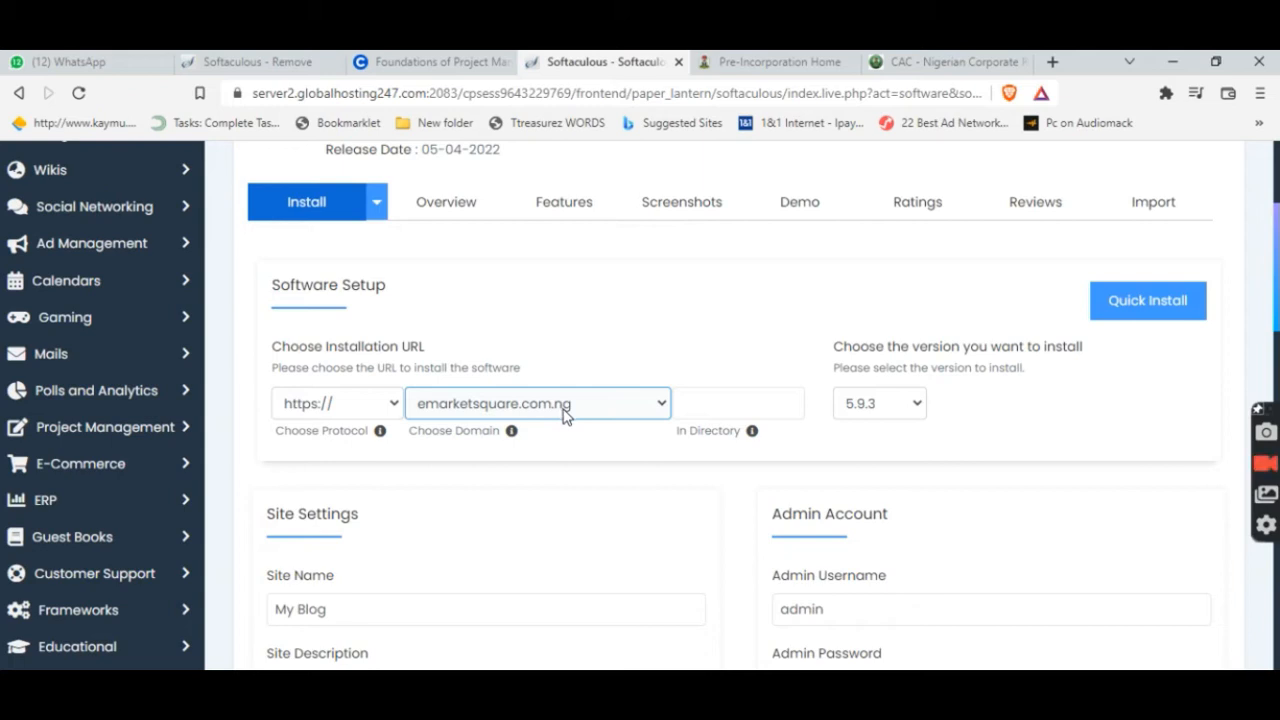
- Choose training.emarketsquare.com.ng in the Choose Domain dropdown, then reopen the domain list
left_click(630, 416)
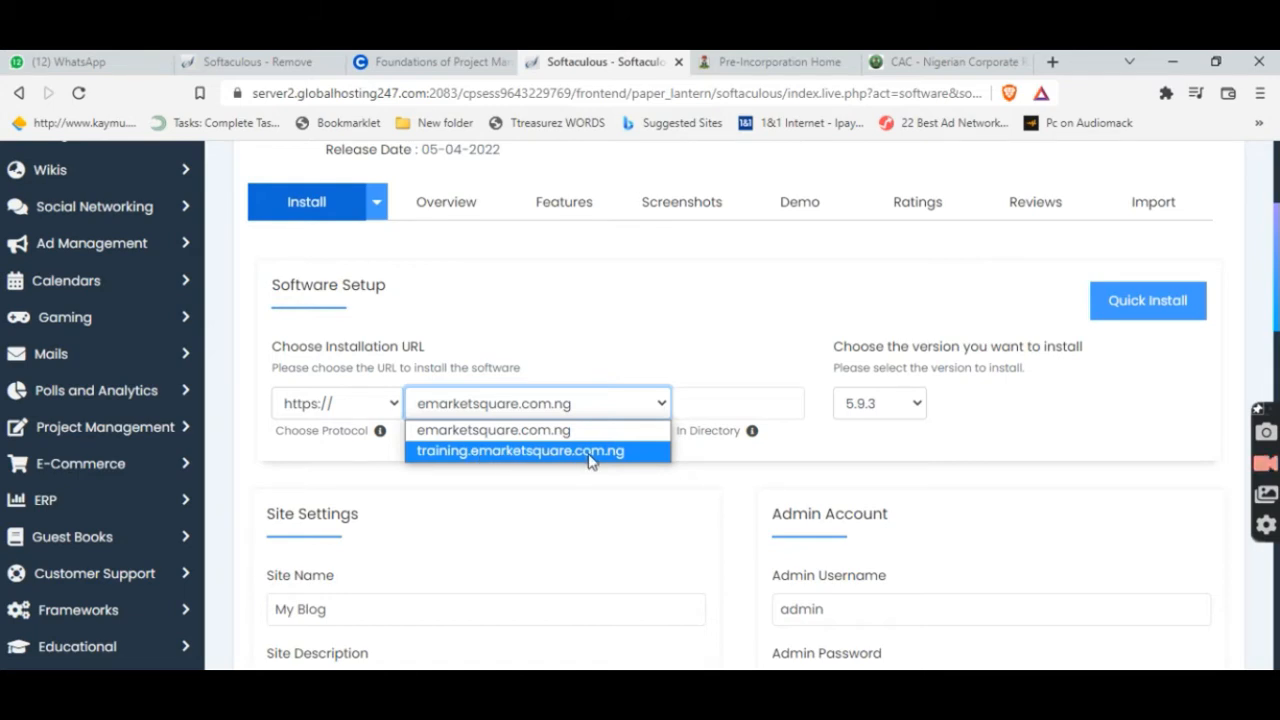
left_click(521, 451)
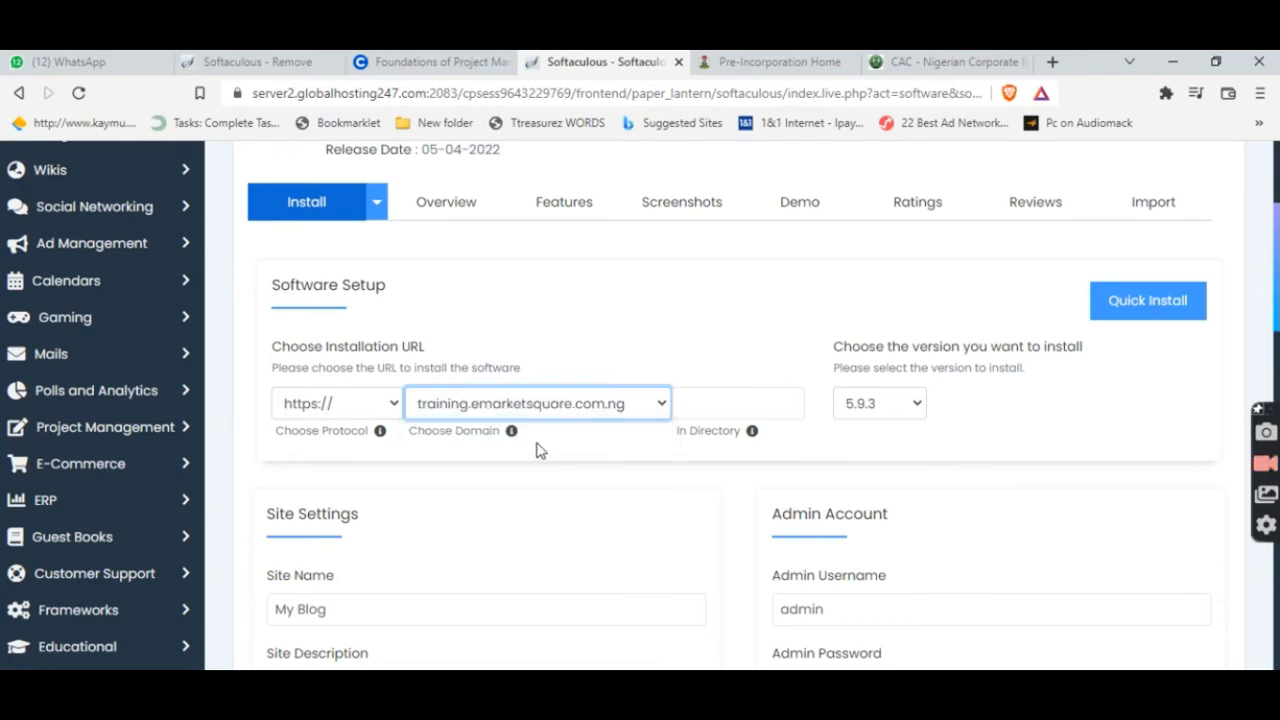
left_click(662, 404)
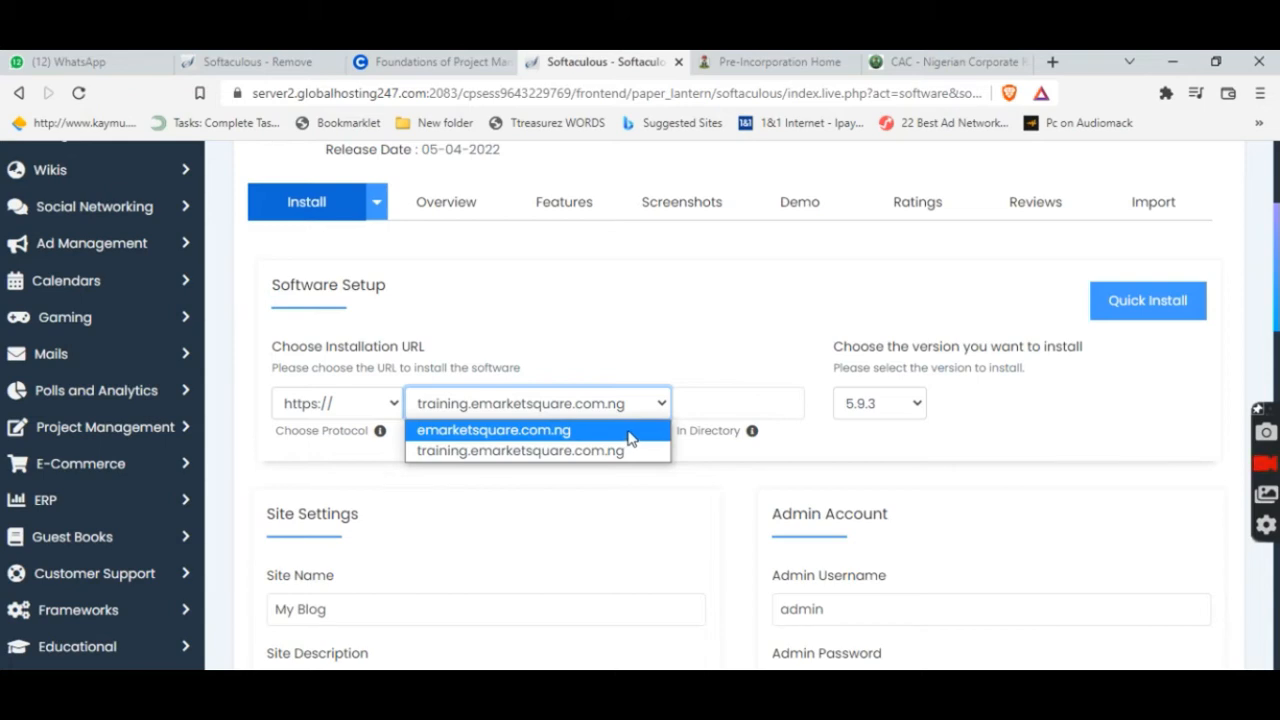
- Load emarketsquare.com.ng/wp-admin/ in a new tab, then return to the Softaculous install form
left_click(1052, 63)
left_click(1052, 63)
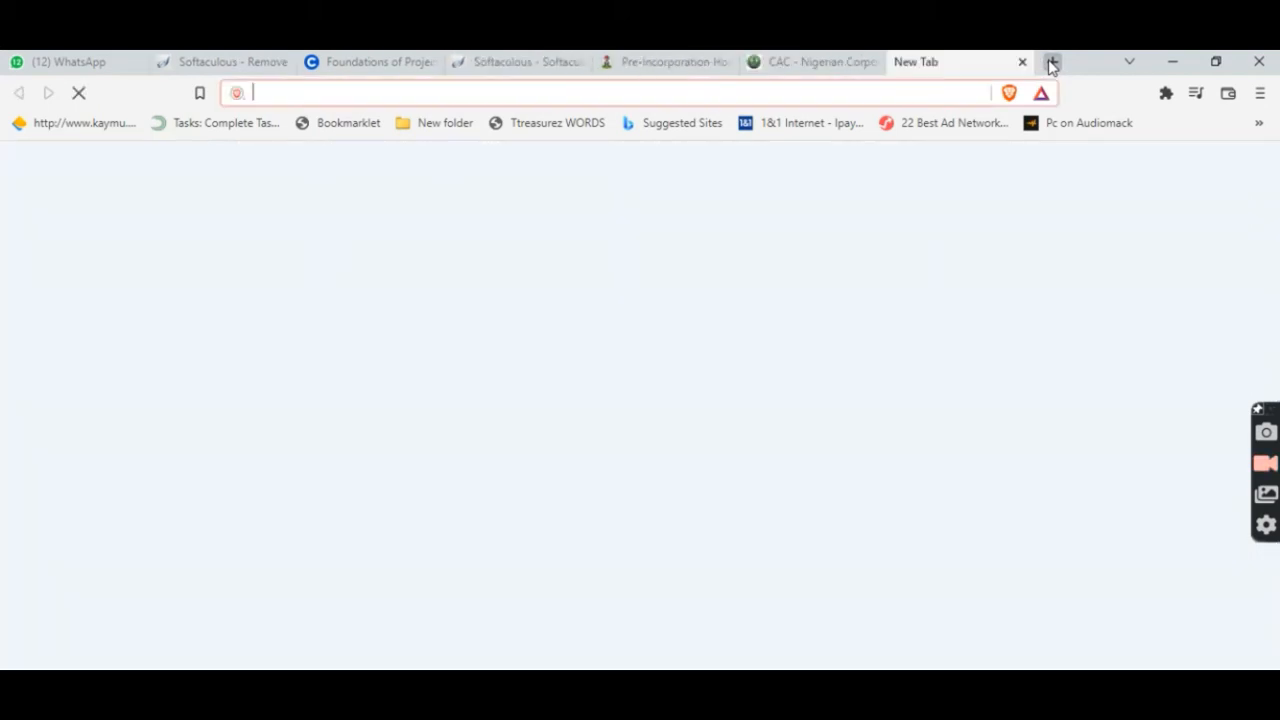
type("EMA")
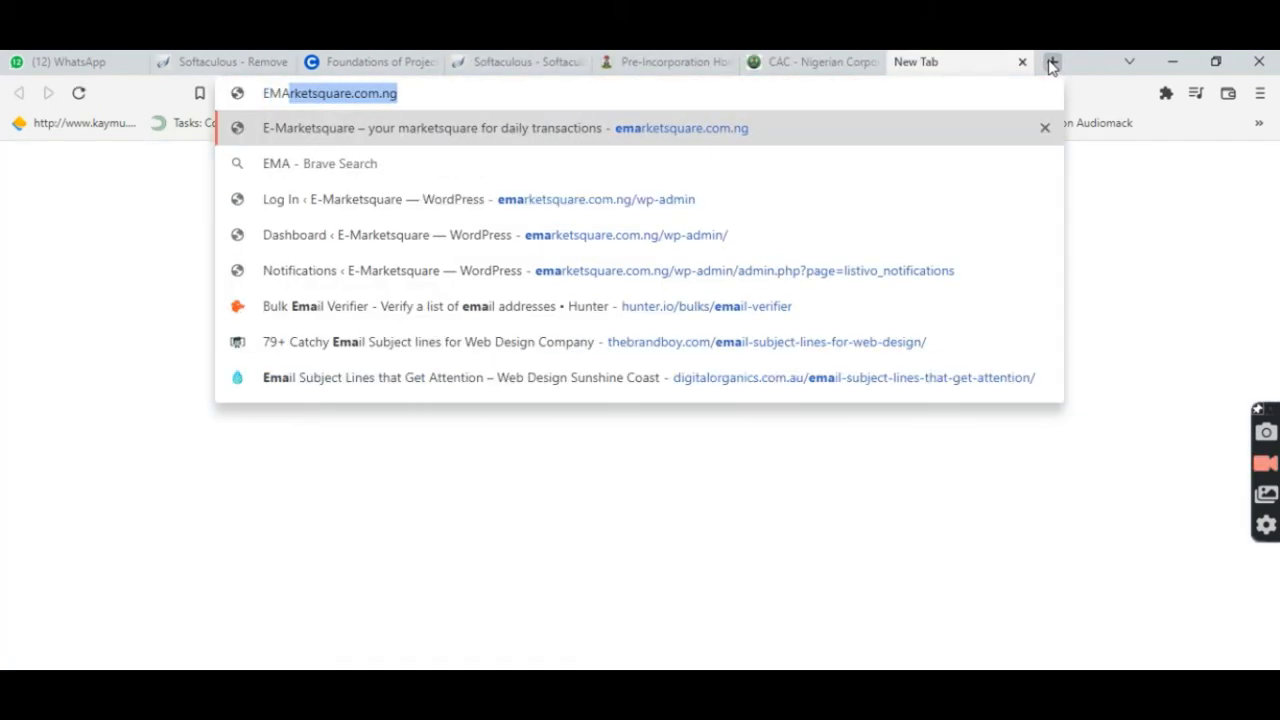
key("Right")
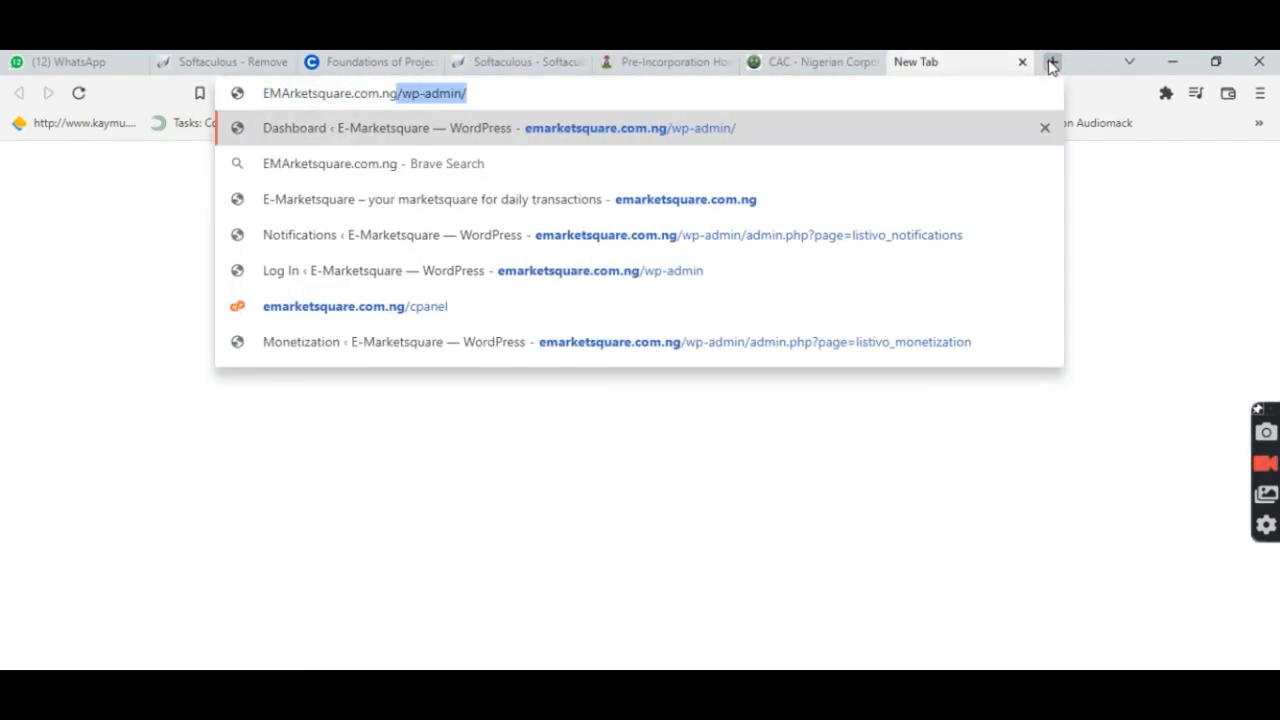
key("Return")
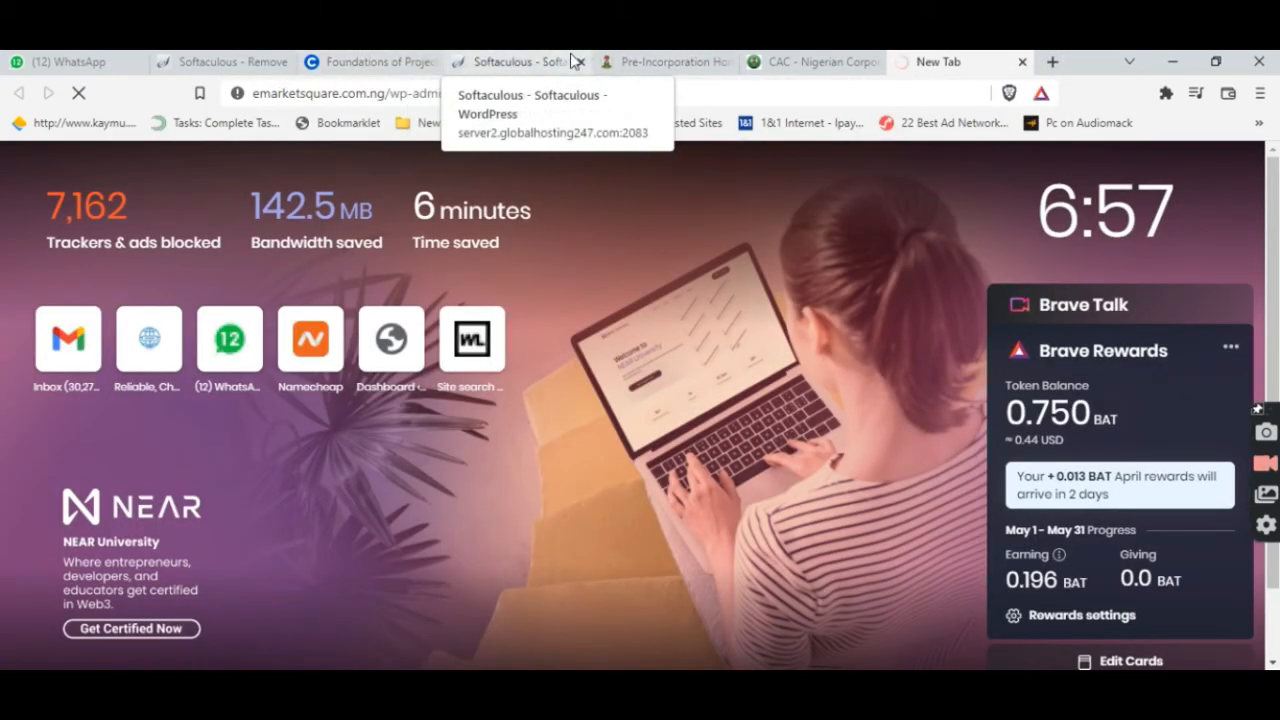
left_click(225, 62)
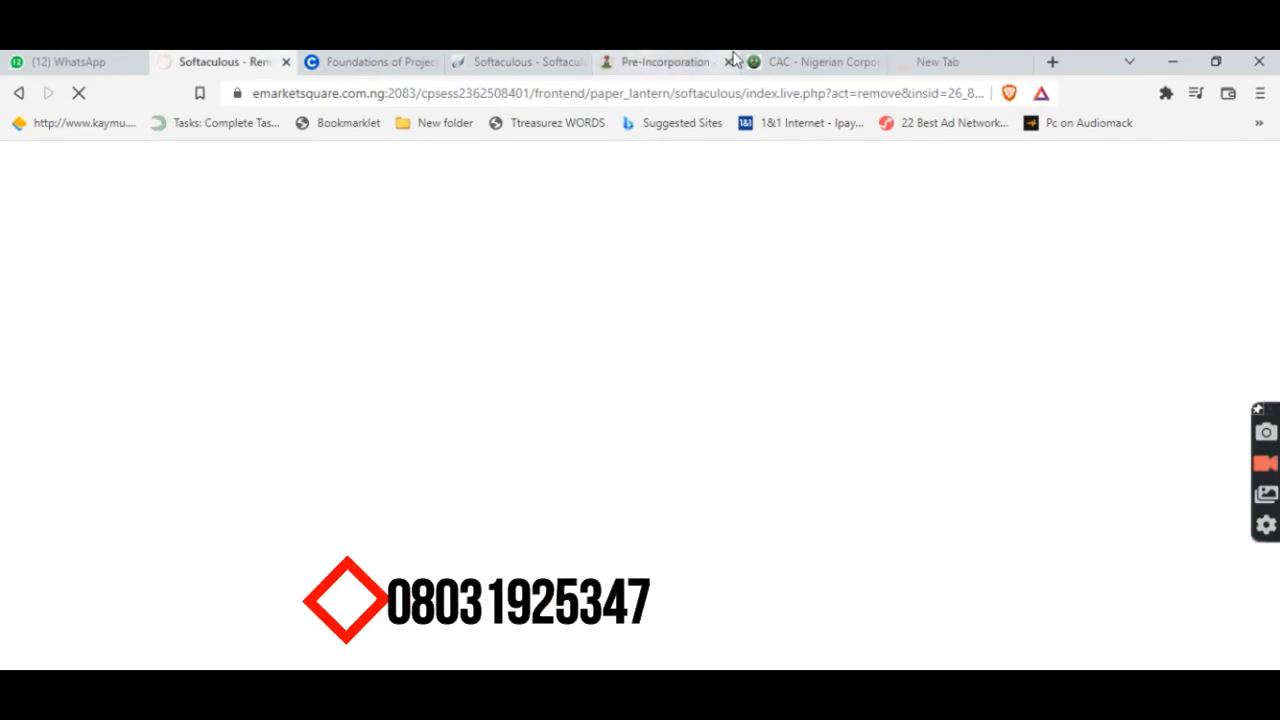
left_click(497, 66)
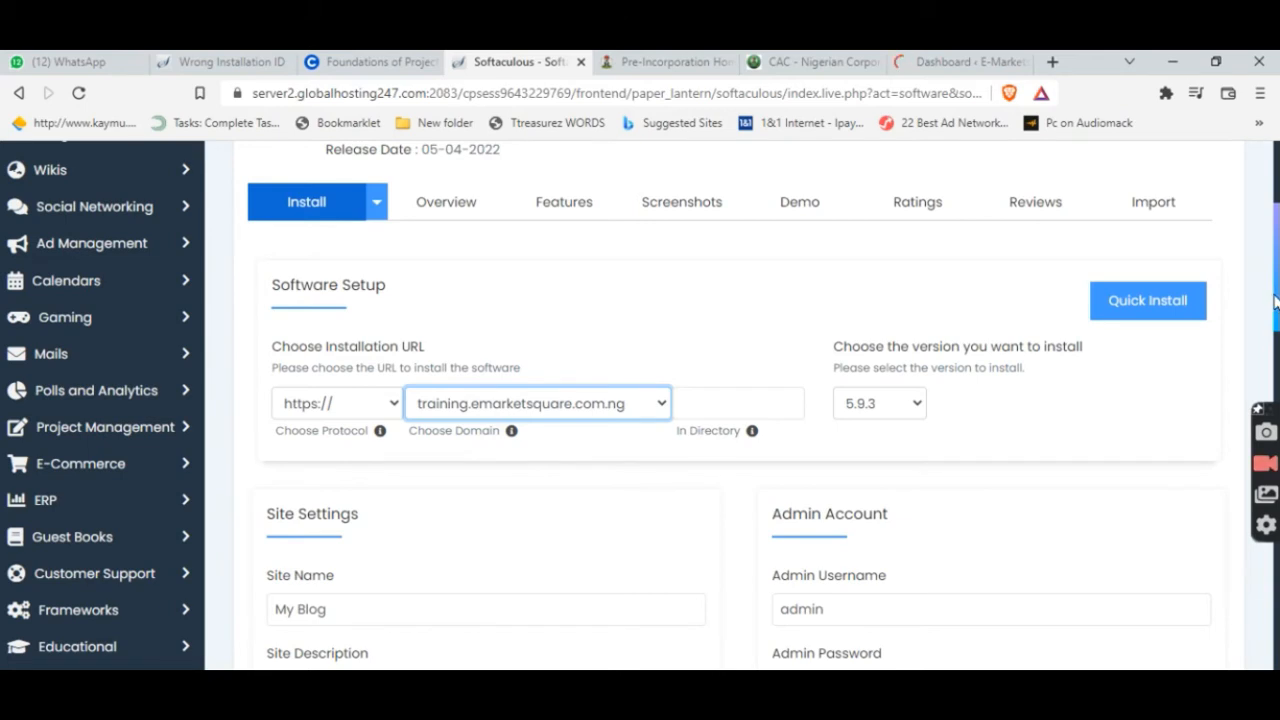
- Change the site name from My Blog to 'Training' and enter the description 'Training wordpress'
scroll(1275, 300, "down", 3)
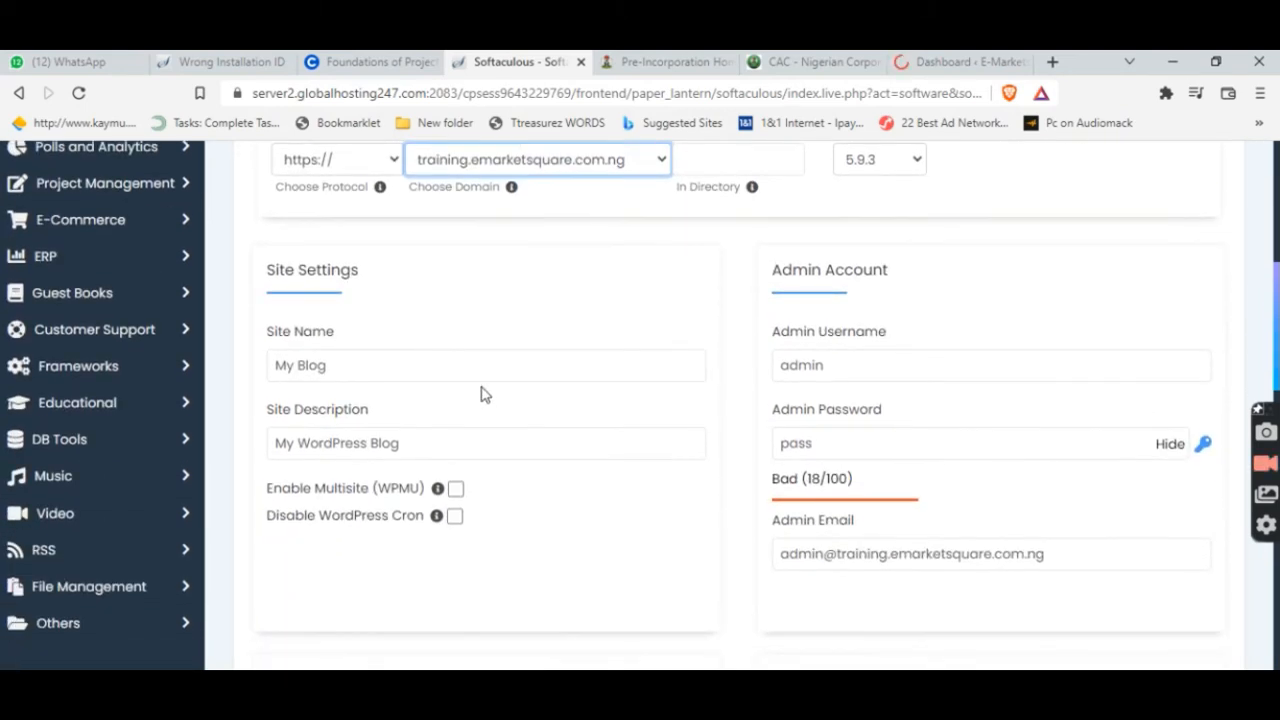
left_click(443, 360)
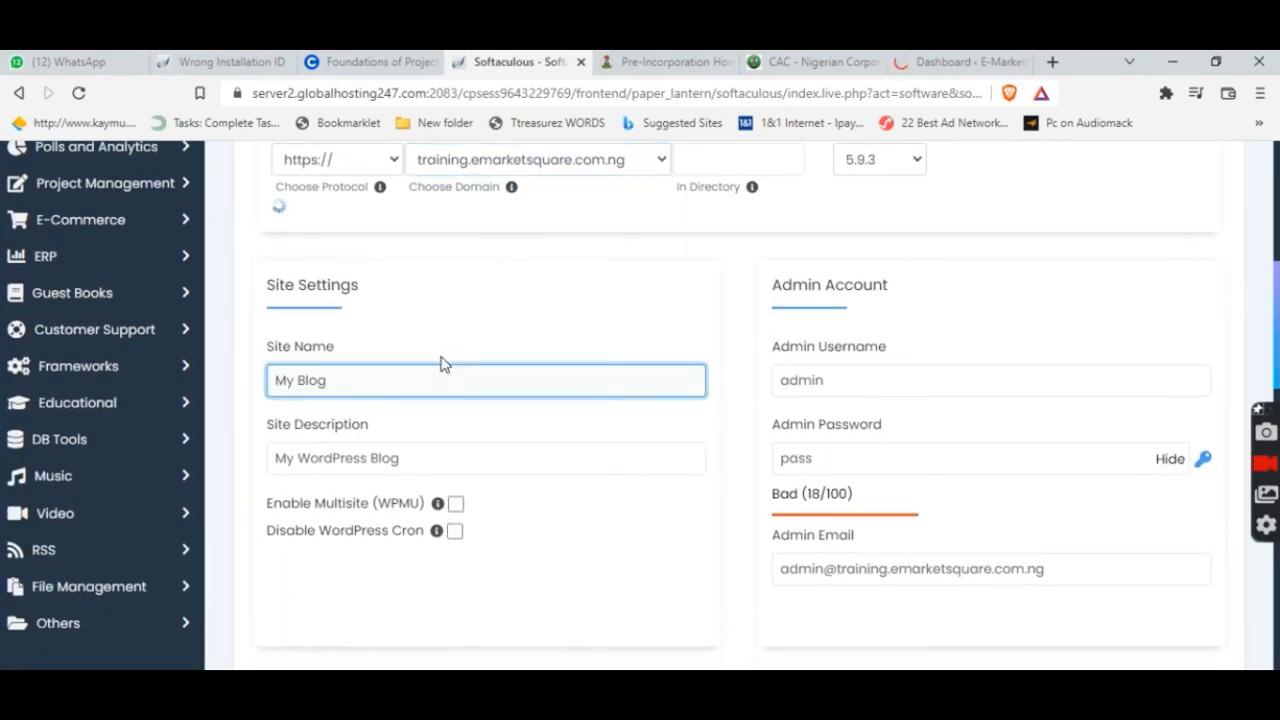
triple_click(442, 358)
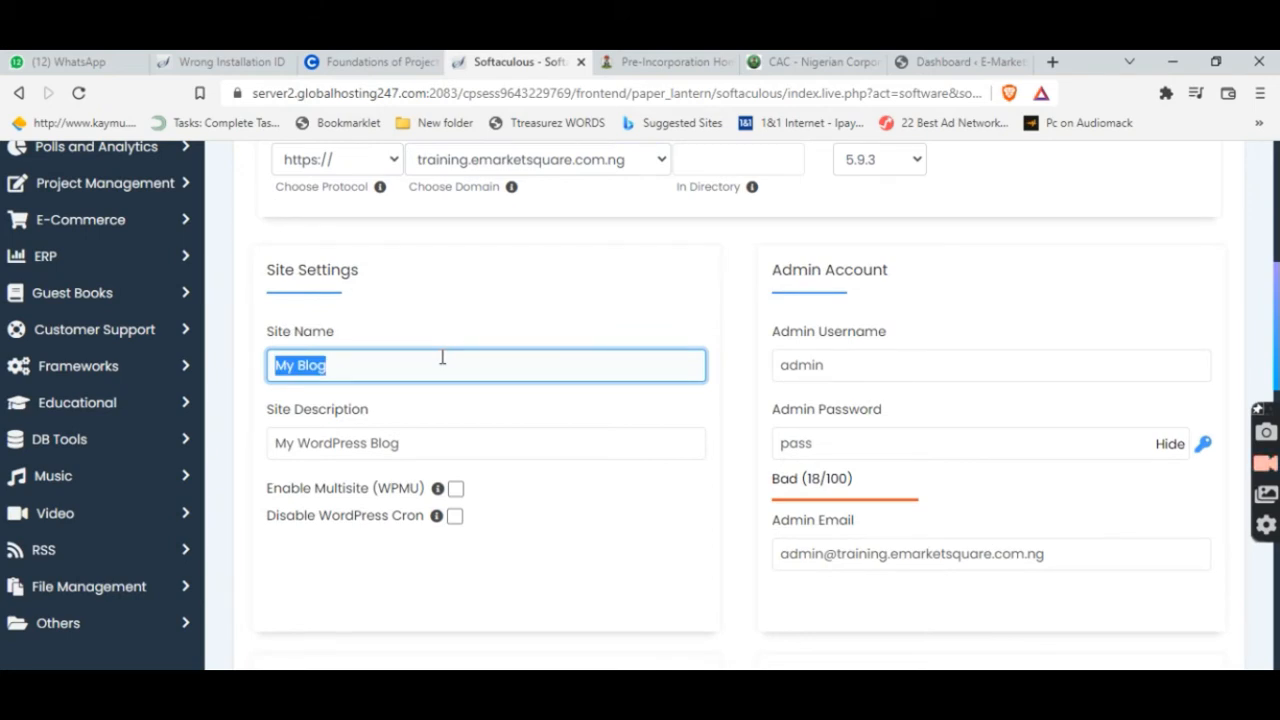
type("T")
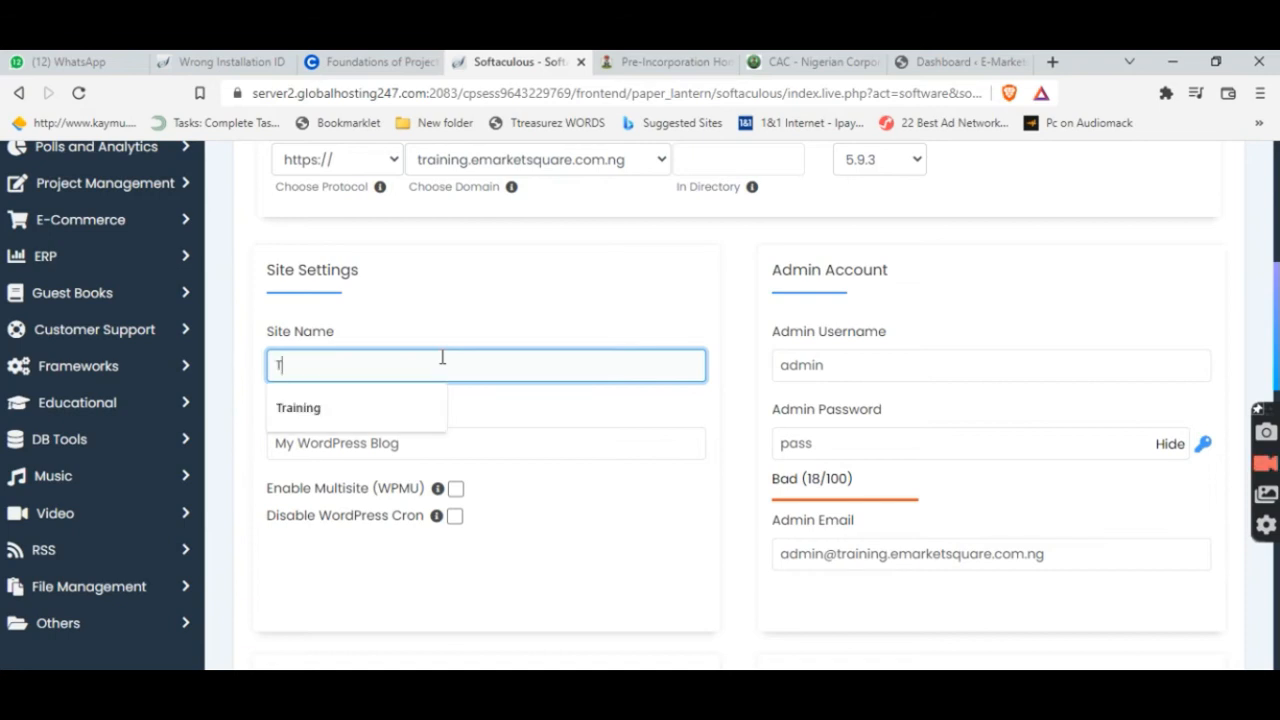
type("raining")
key("Tab")
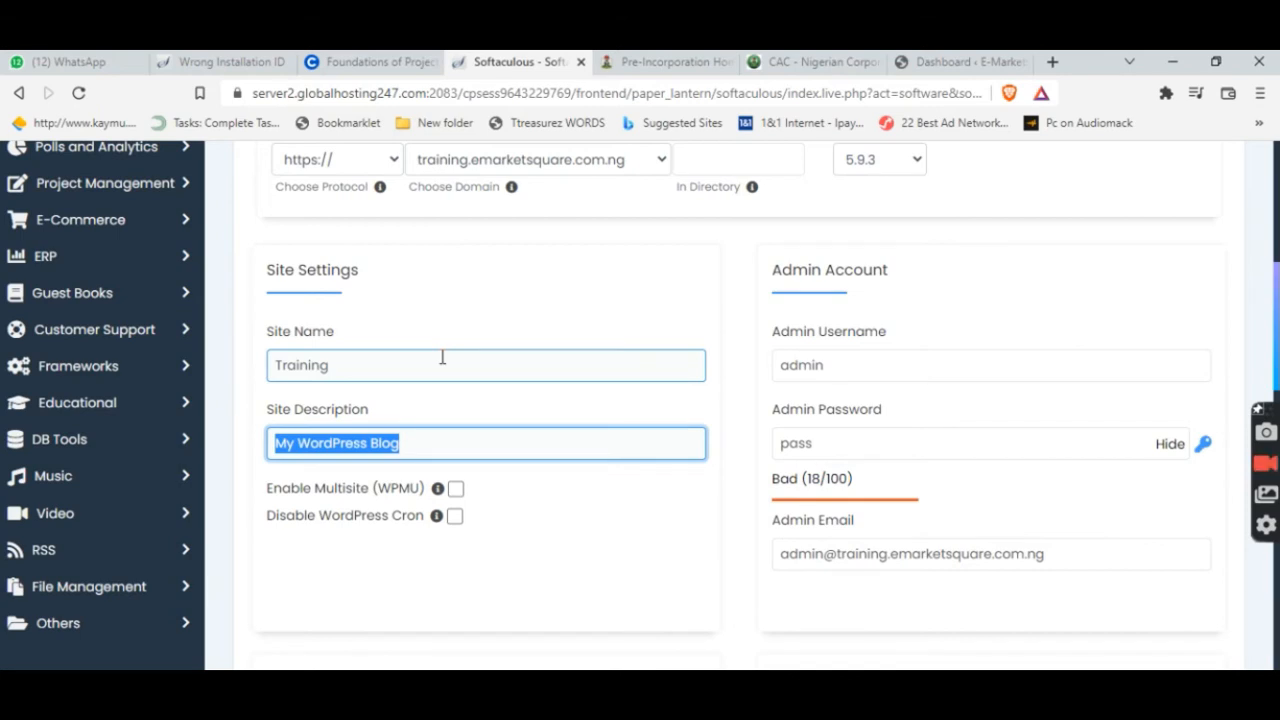
type("Train")
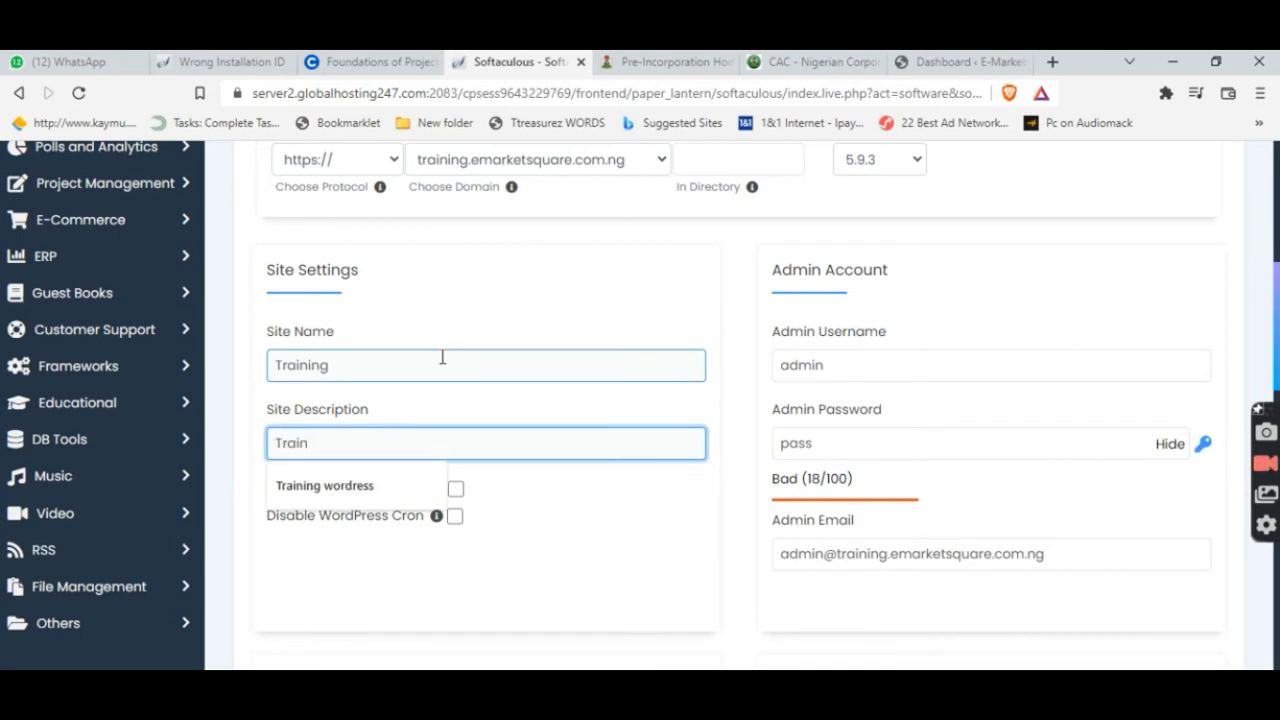
type("ing word")
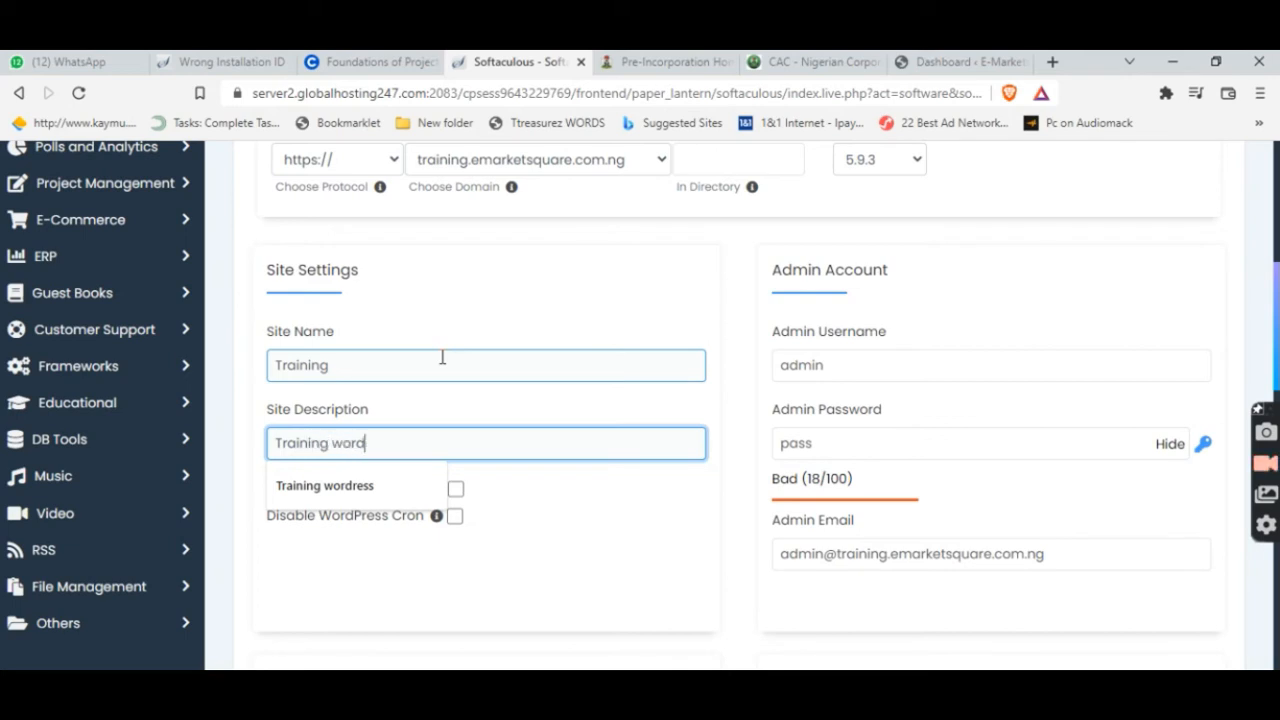
type("press")
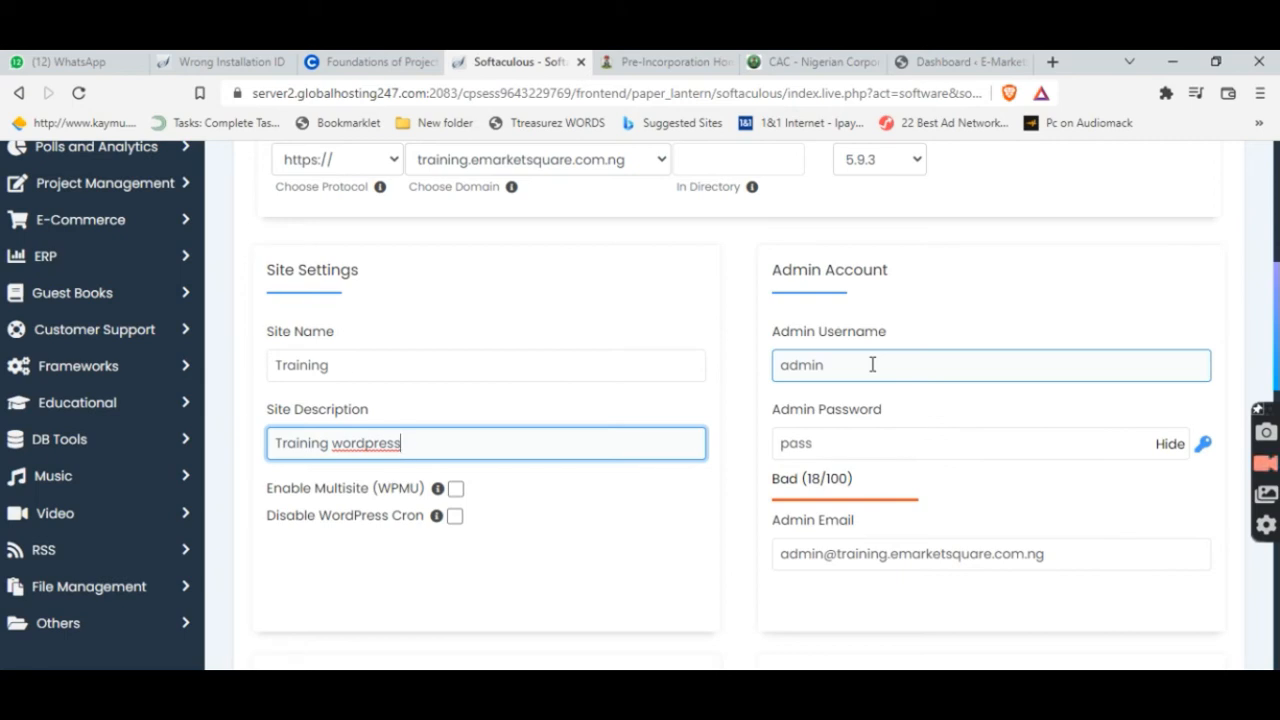
- Replace the default admin password with a new one rated Strong (72/100)
left_click(872, 365)
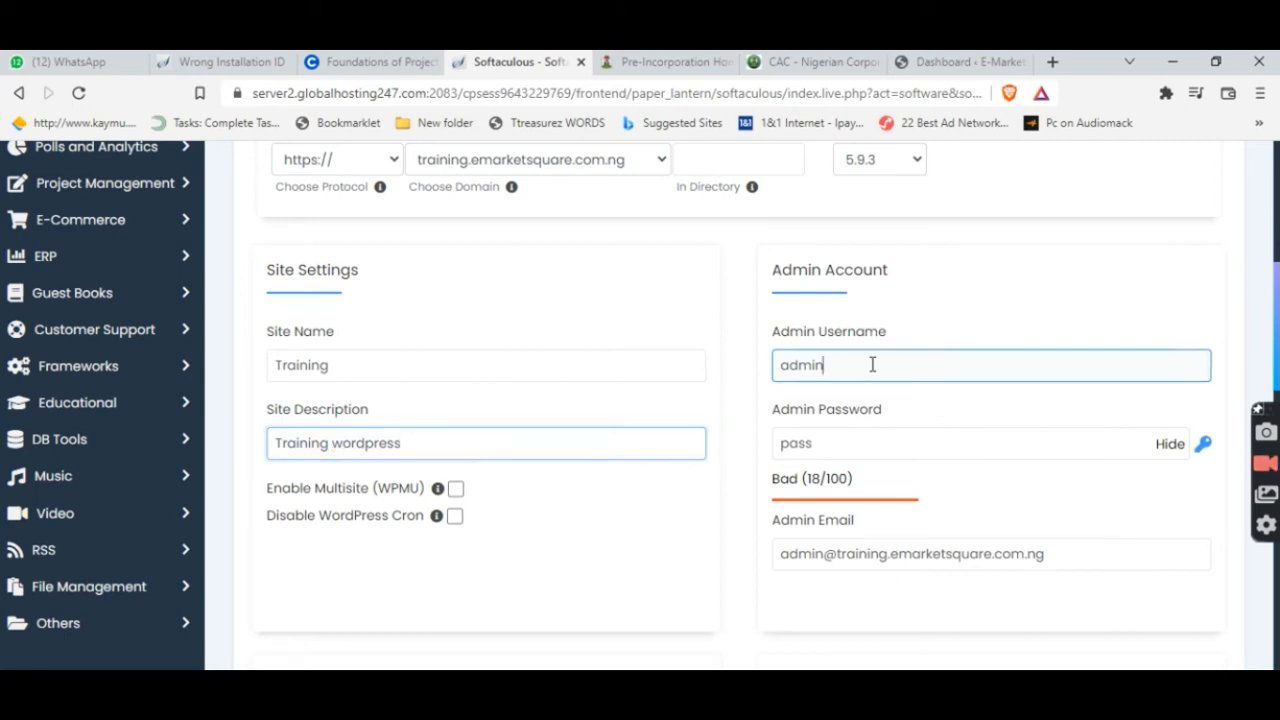
left_click(871, 444)
key("ctrl+a")
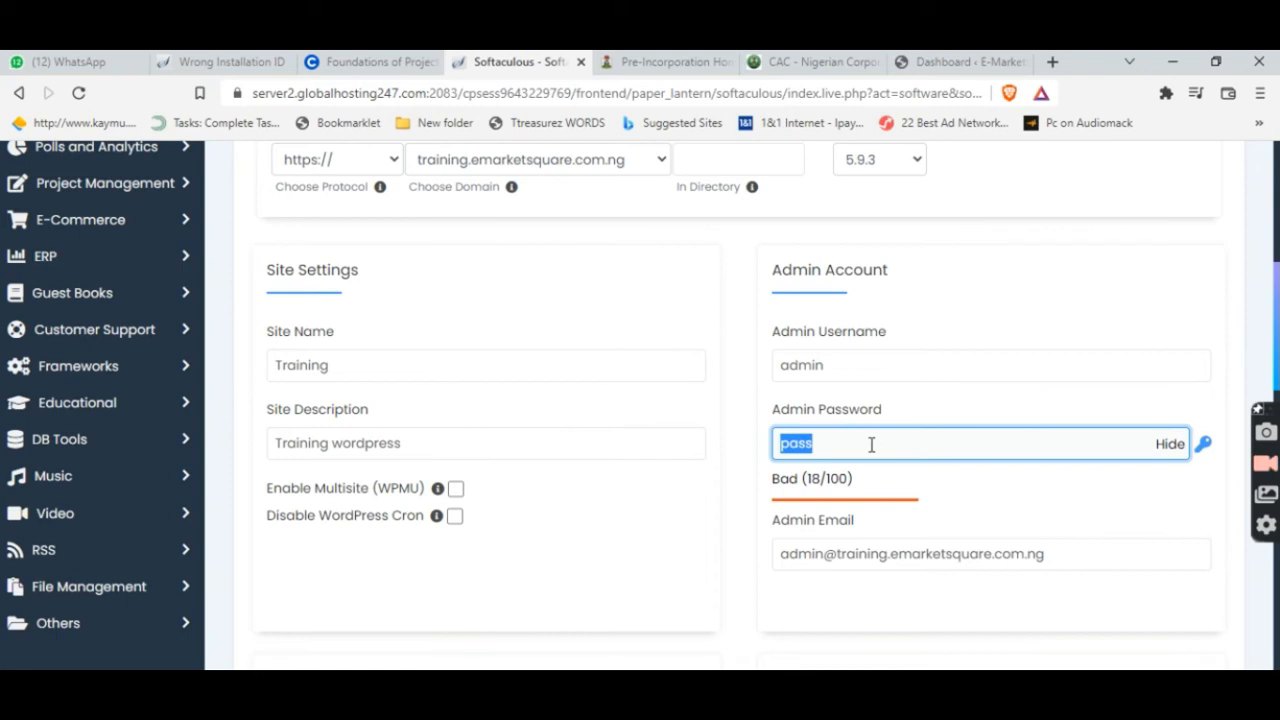
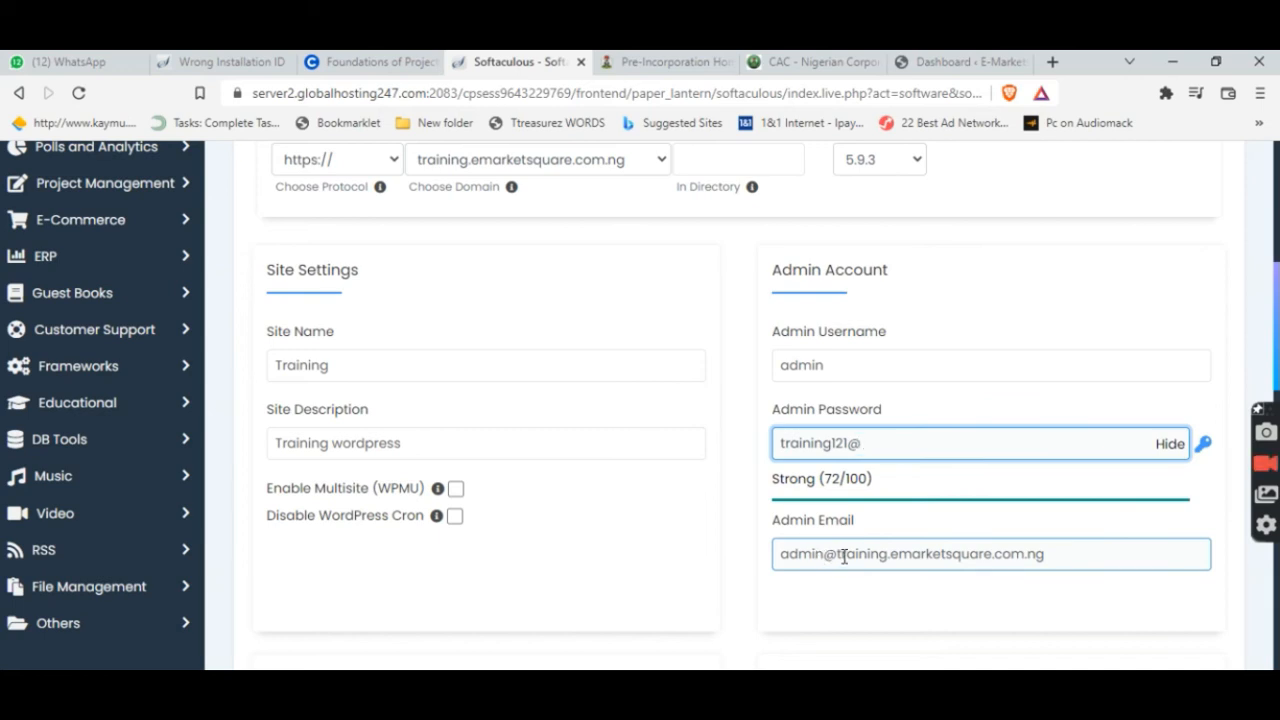
- Overwrite the default admin email with the owner's own Gmail address
left_click(1051, 553)
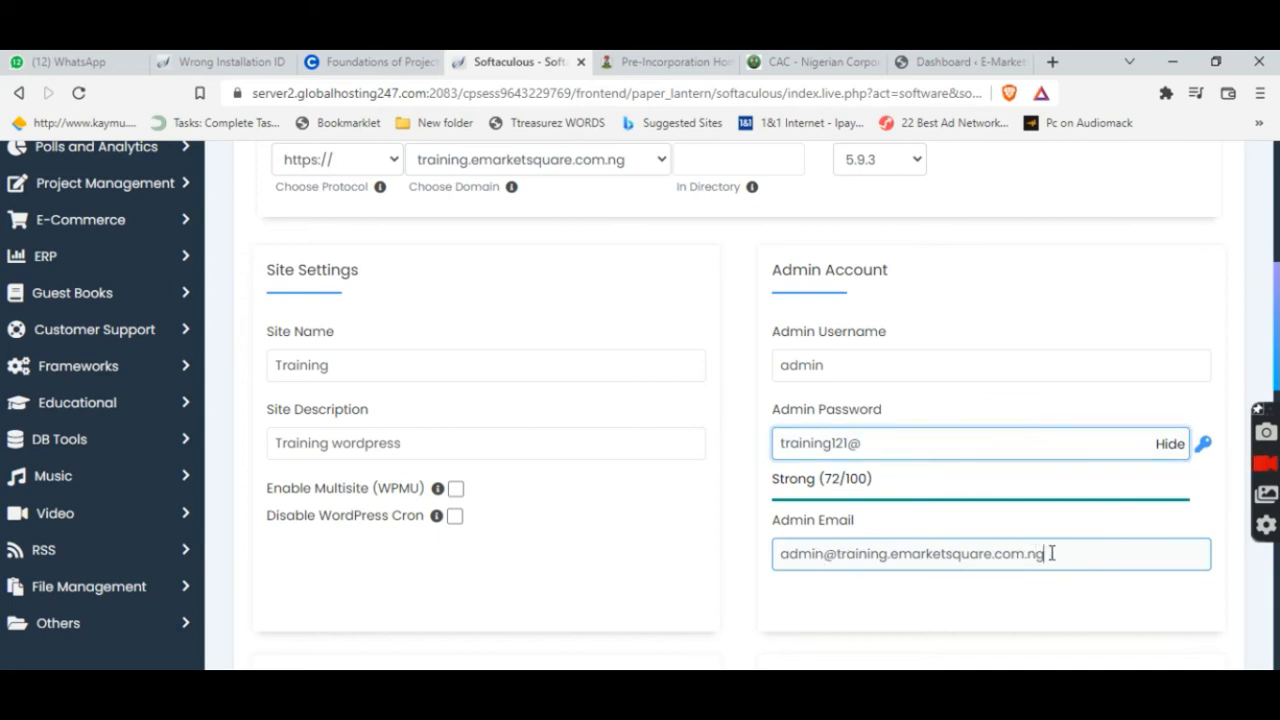
key("ctrl+a")
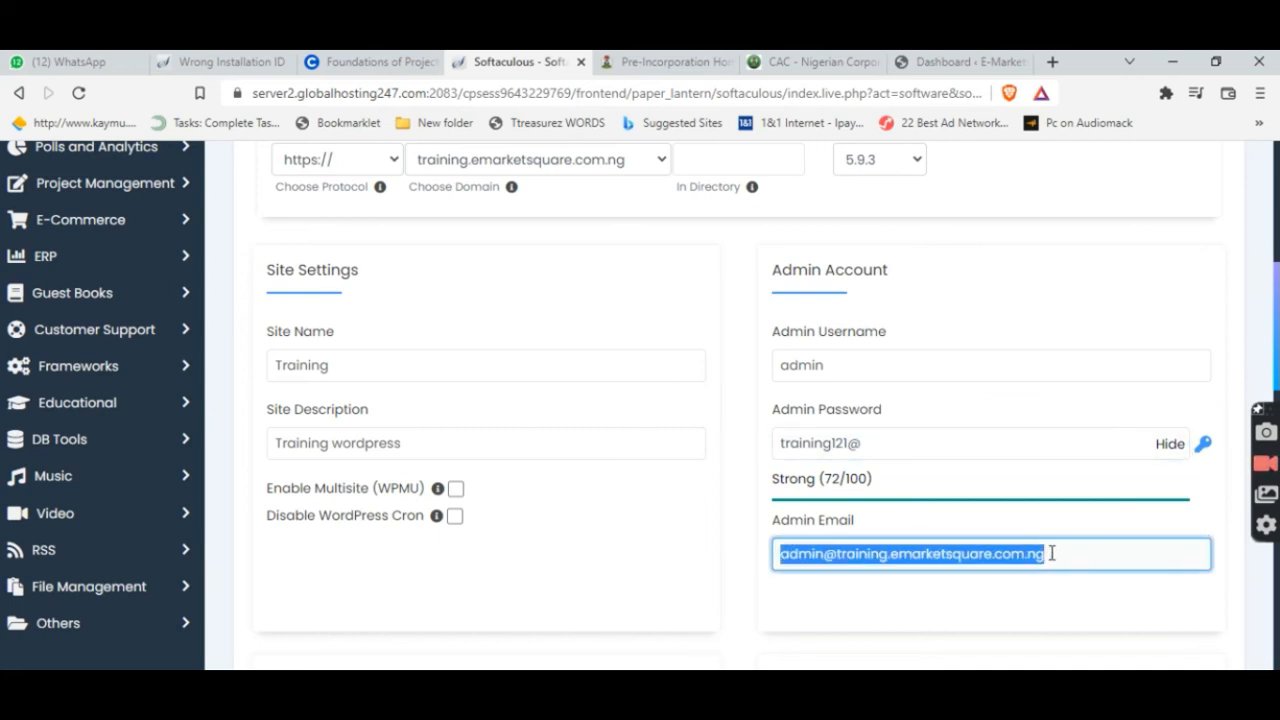
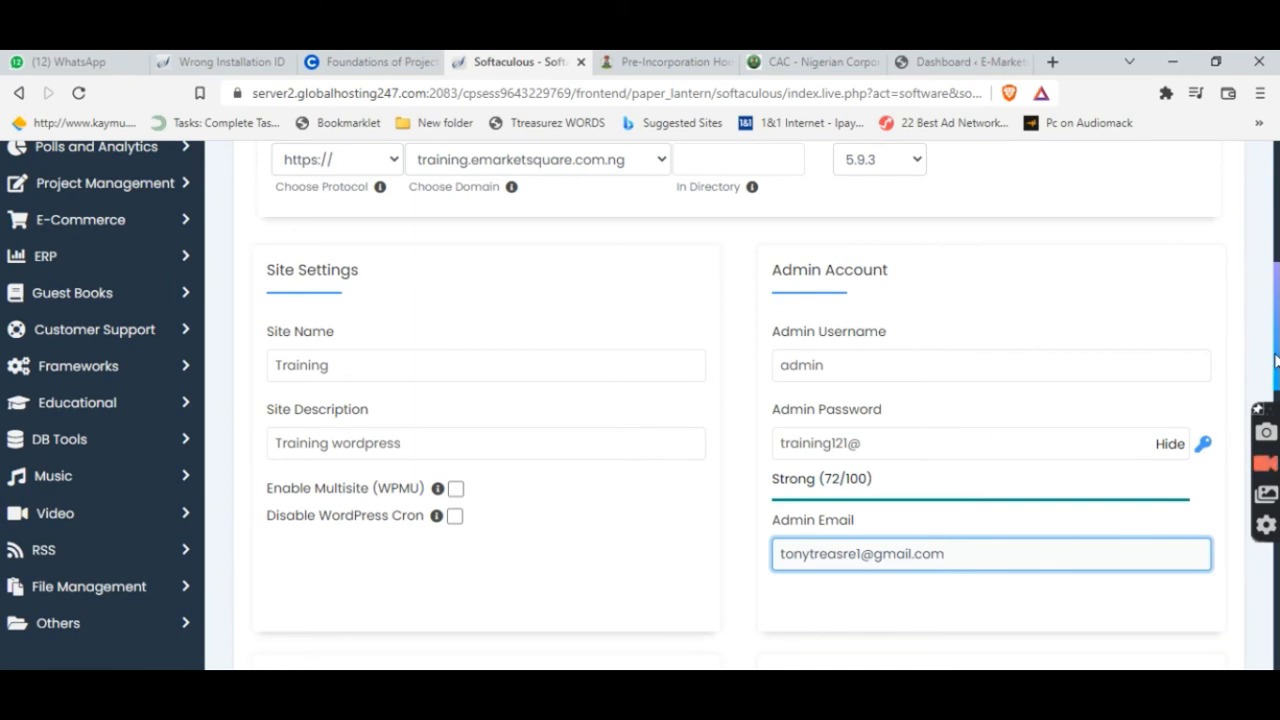
left_click_drag(1276, 360, 1272, 548)
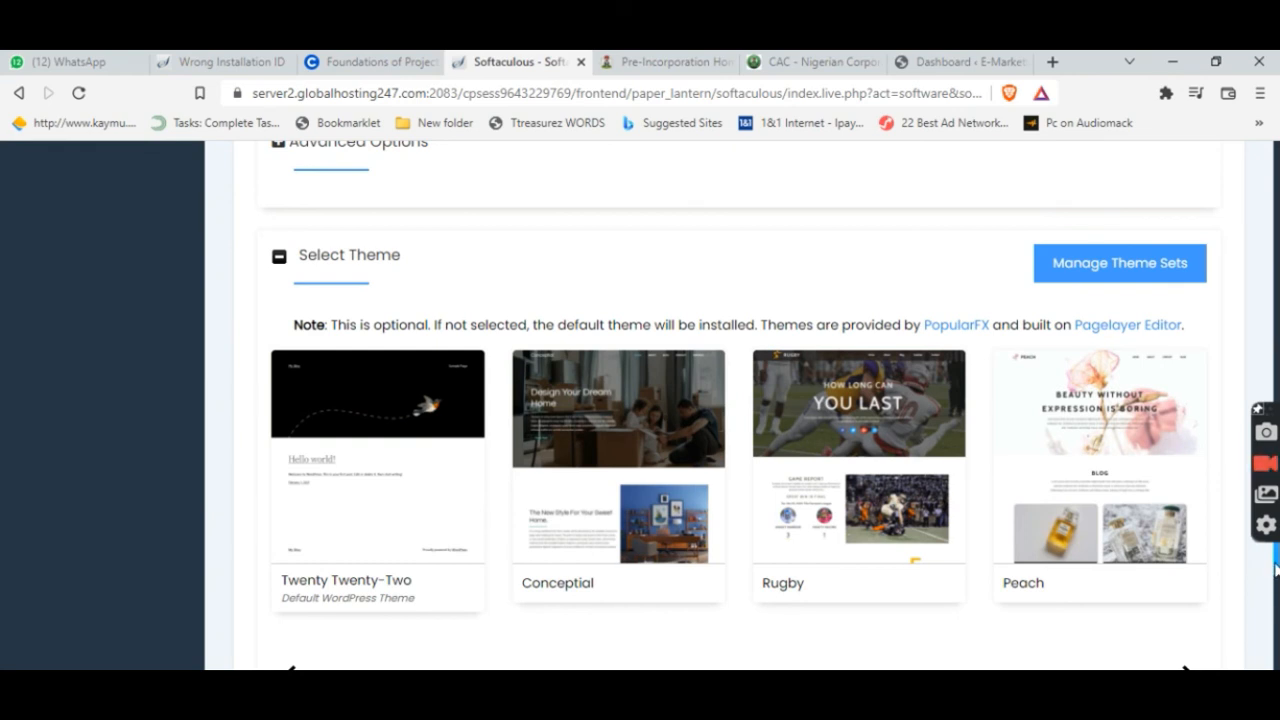
- Back in Software Setup, pick training.emarketsquare.com.ng again as the install domain
scroll(1275, 570, "down", 1)
scroll(1276, 595, "down", 1)
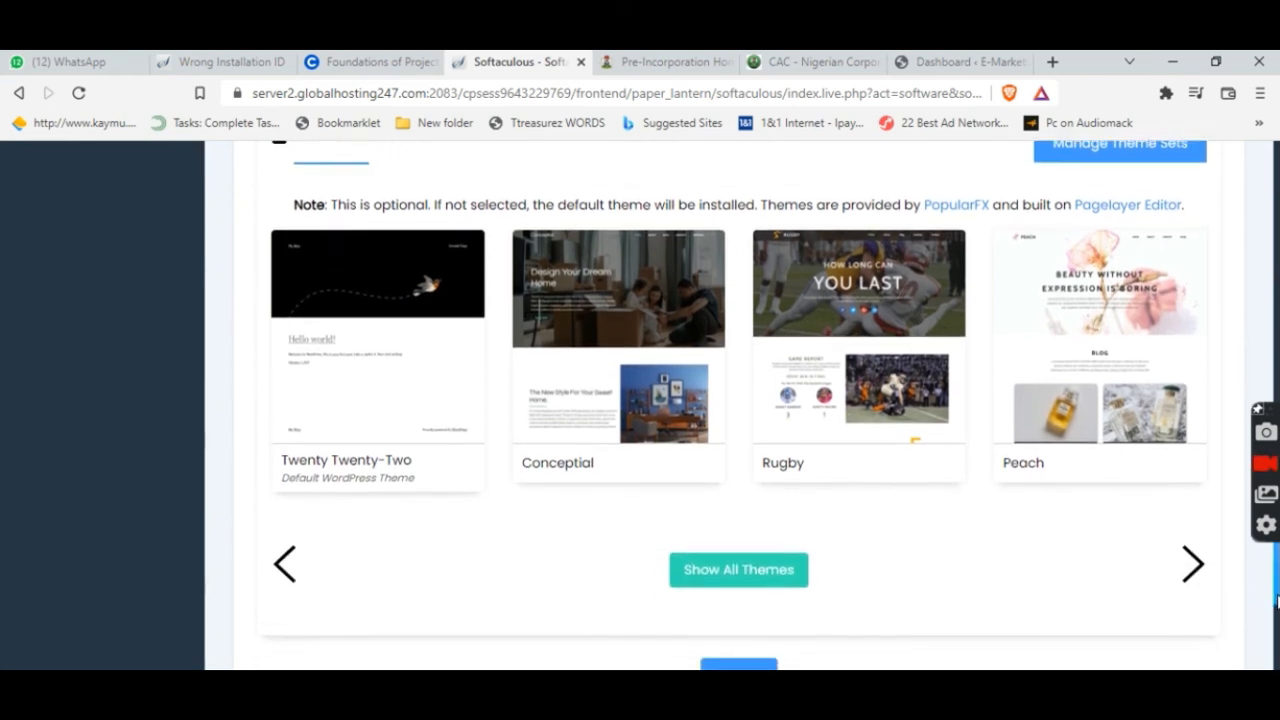
scroll(1276, 510, "up", 3)
scroll(1240, 330, "up", 10)
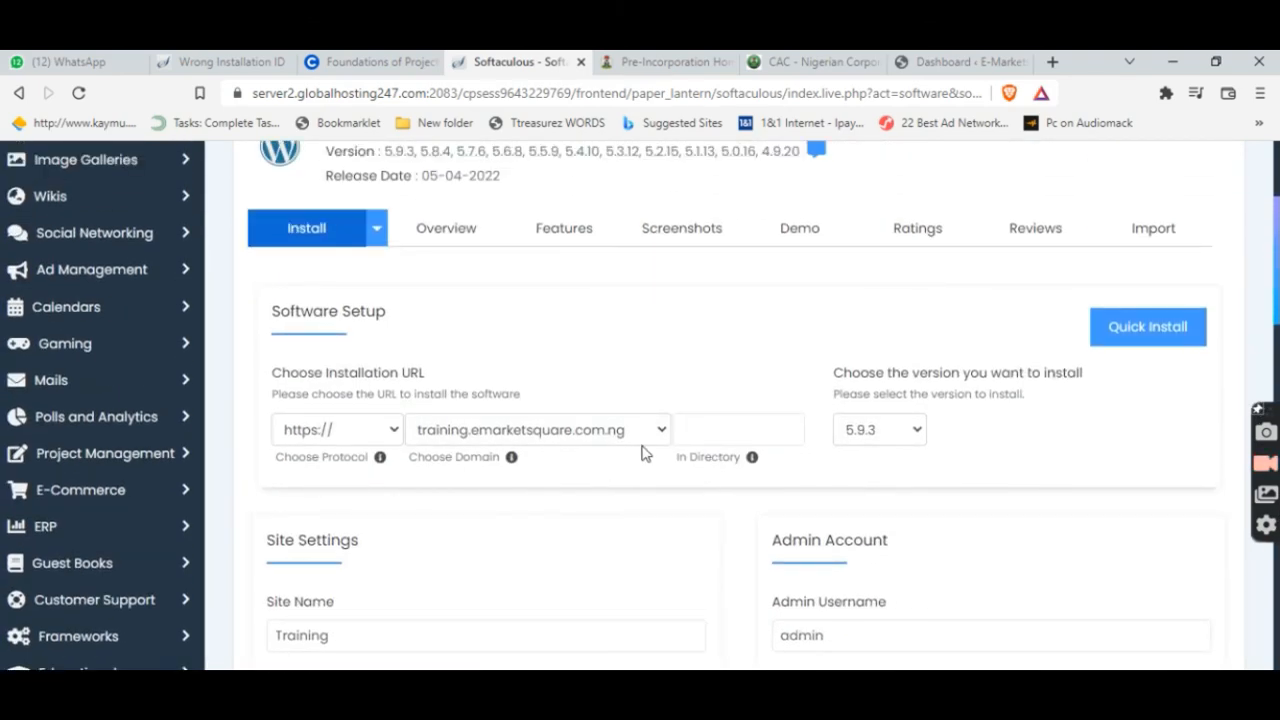
left_click(661, 438)
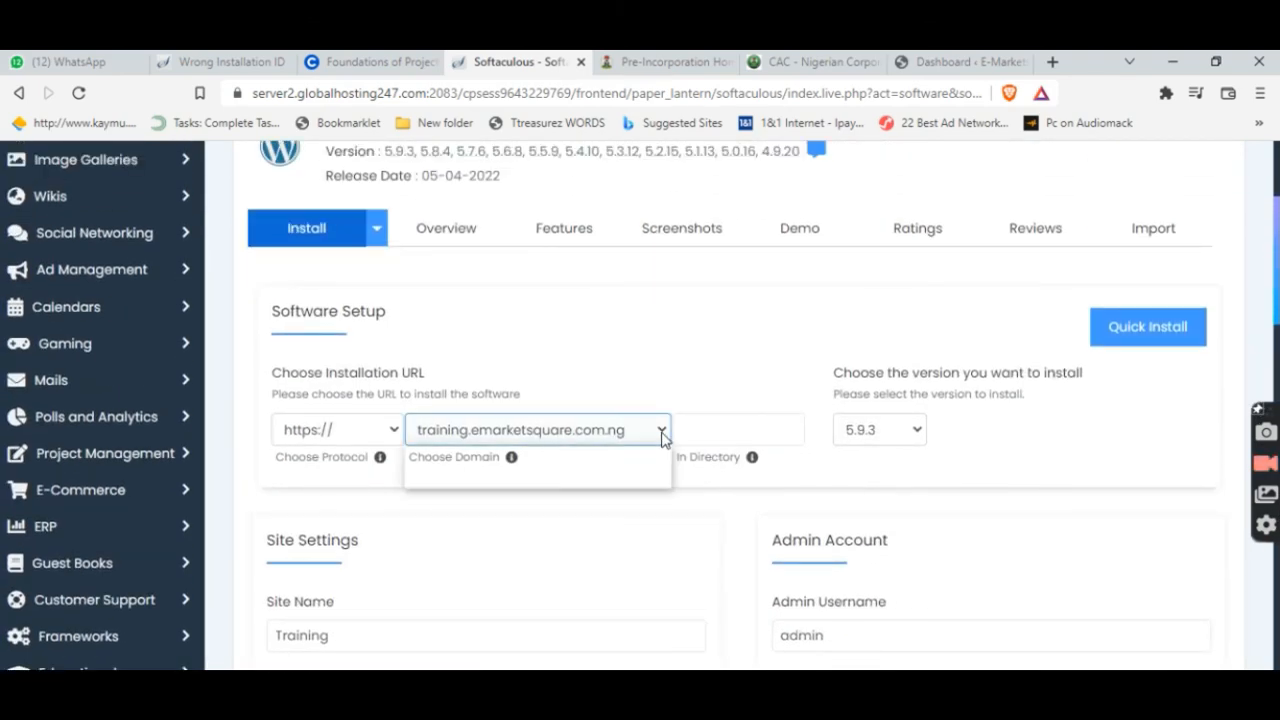
left_click(646, 486)
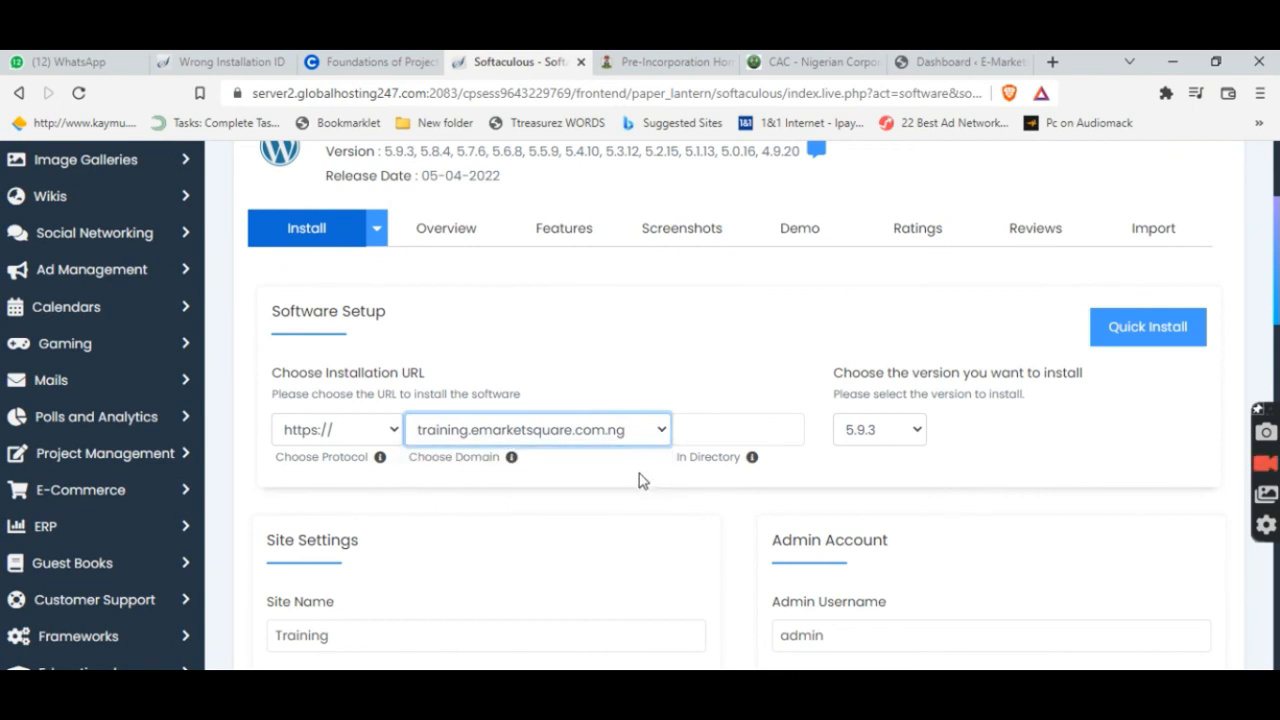
- From the WordPress dashboard, open the live E-Marketsquare site in a new tab, then return to Softaculous
left_click(962, 62)
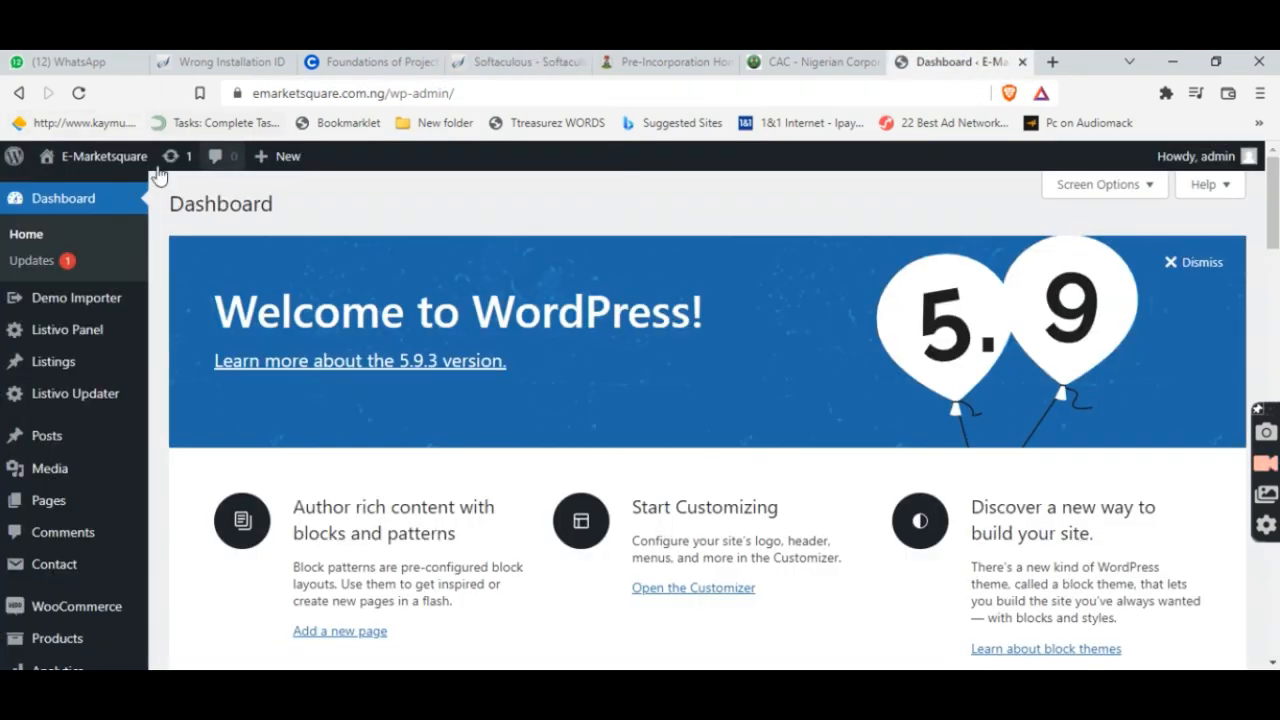
mouse_move(82, 160)
right_click(82, 191)
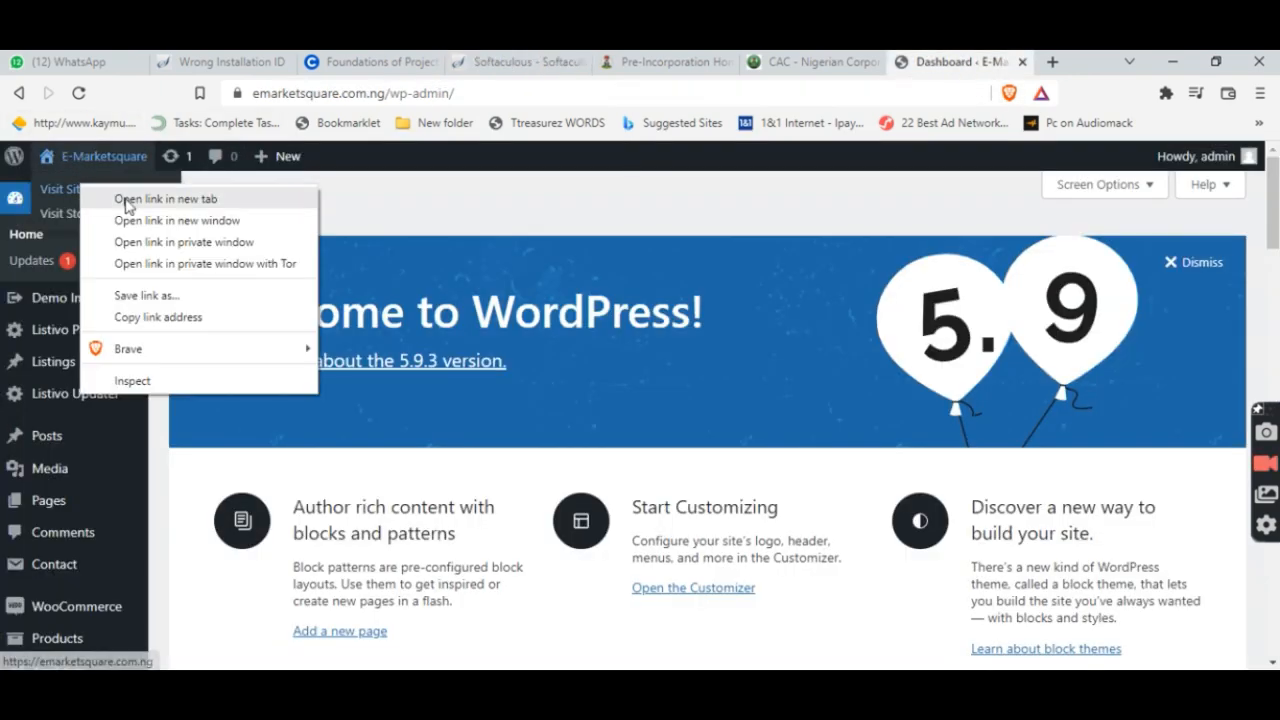
left_click(140, 197)
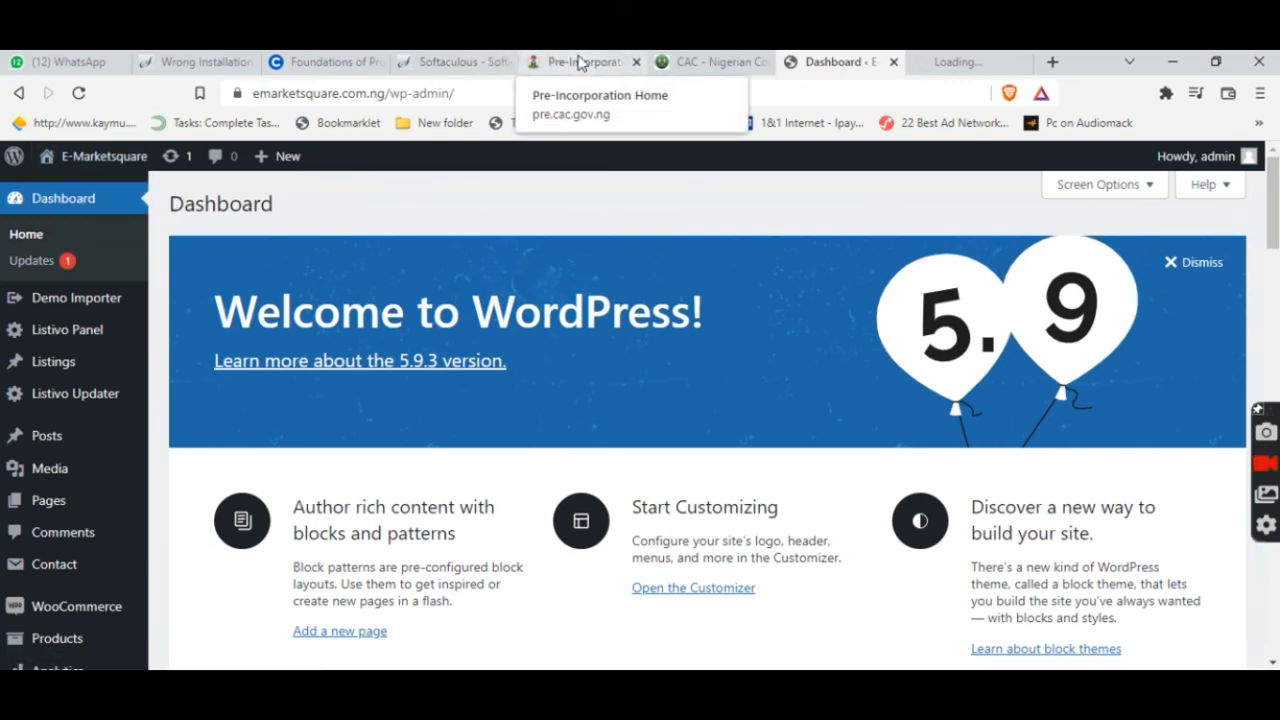
left_click(445, 62)
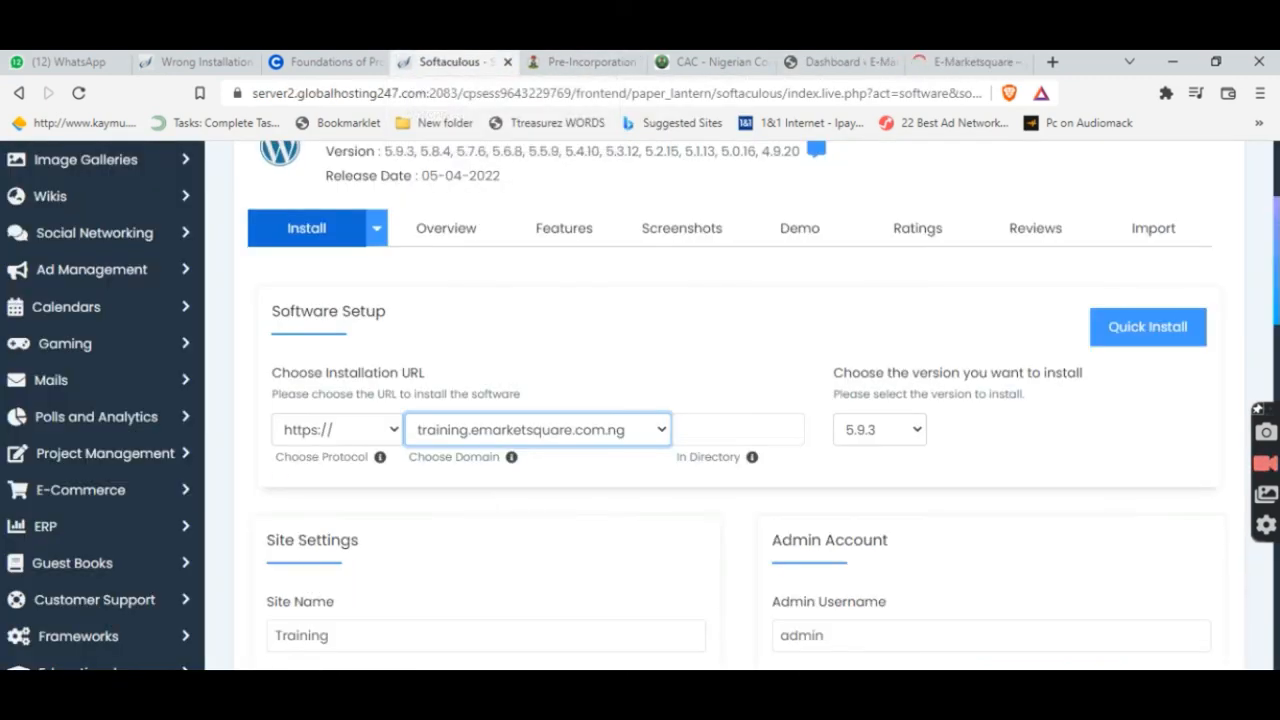